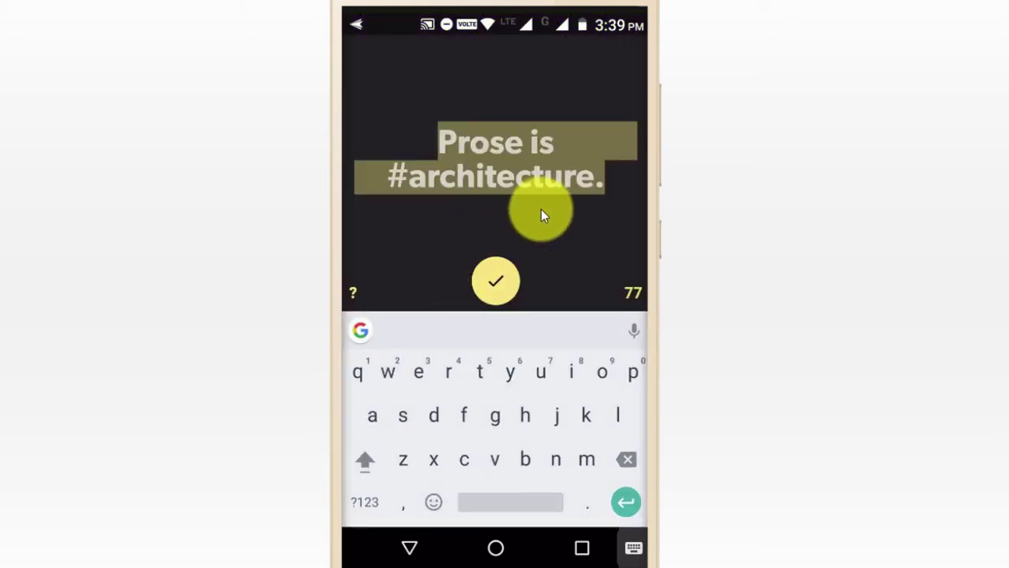
Confirm the sample caption 'Prose is #architecture.' in the text editor.
click(496, 285)
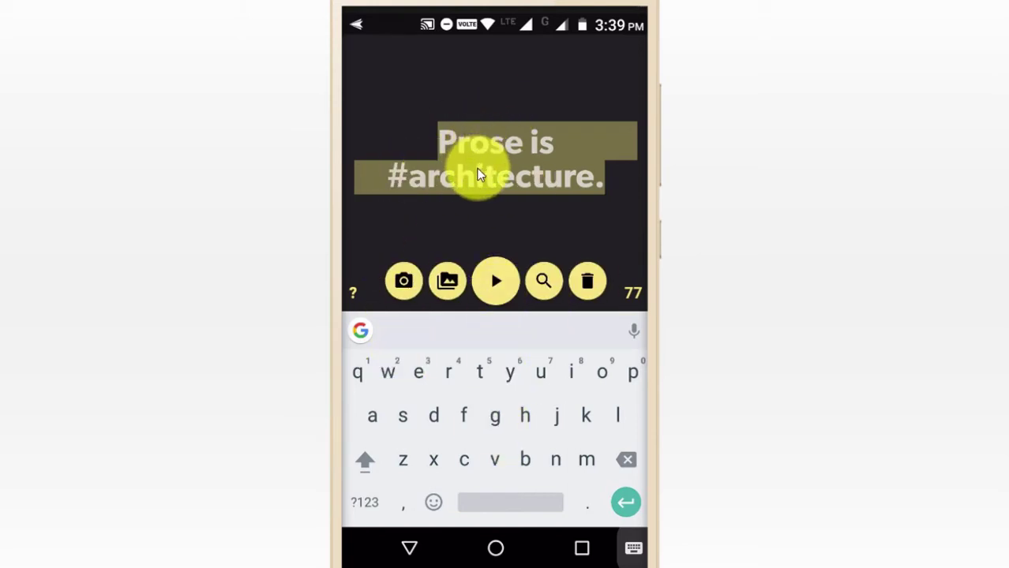
Replace the placeholder caption with the text 'computer time'.
text(co)
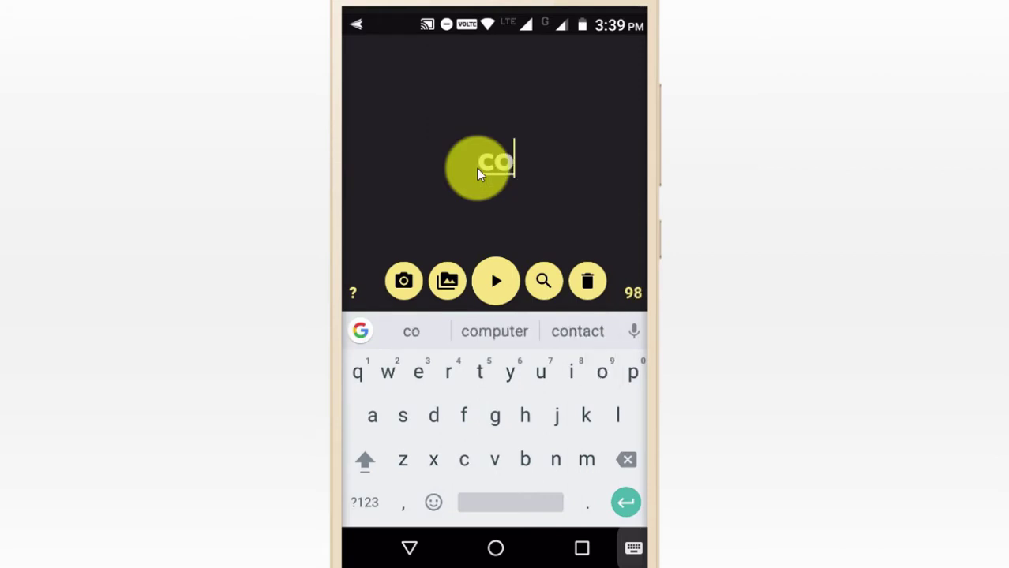
text(mpu)
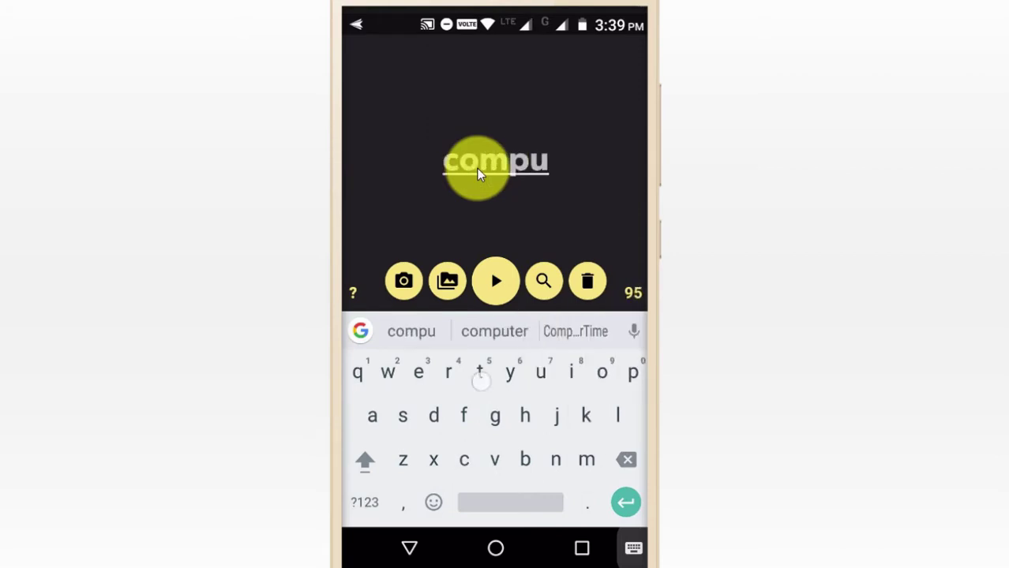
text(ter )
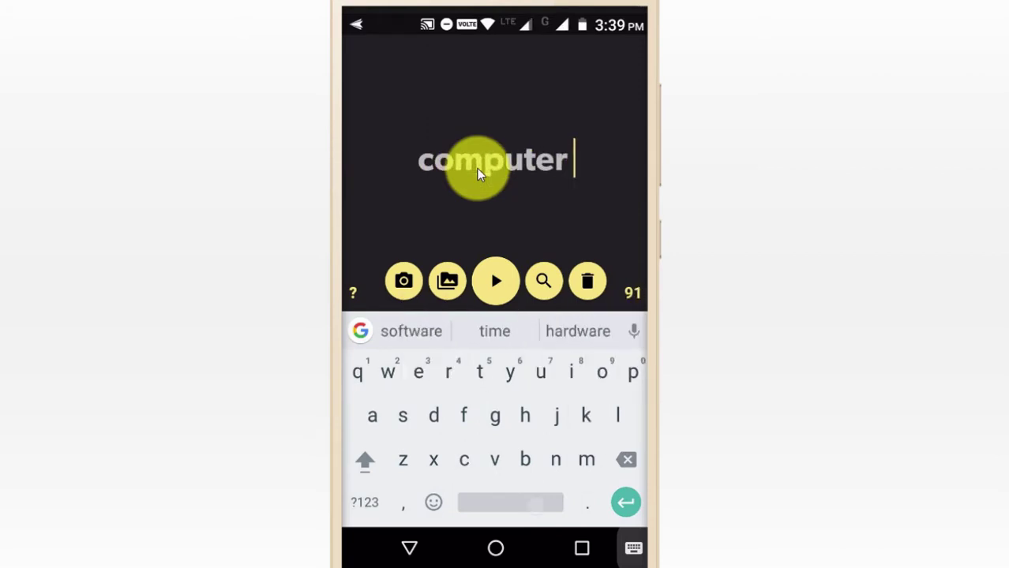
text(time)
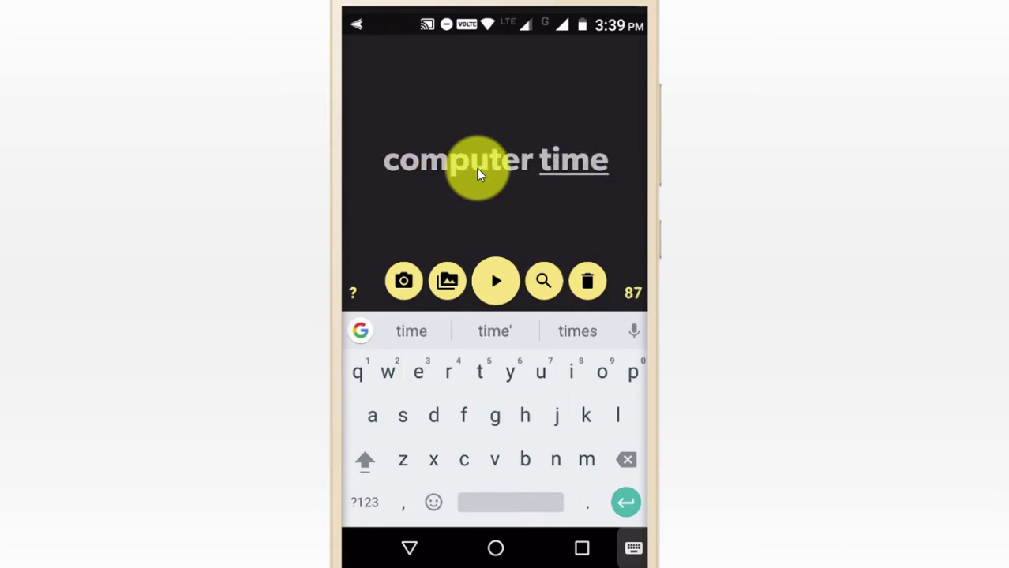
Take a camera photo of a computer keyboard, reposition the crop, and use it as background.
click(404, 282)
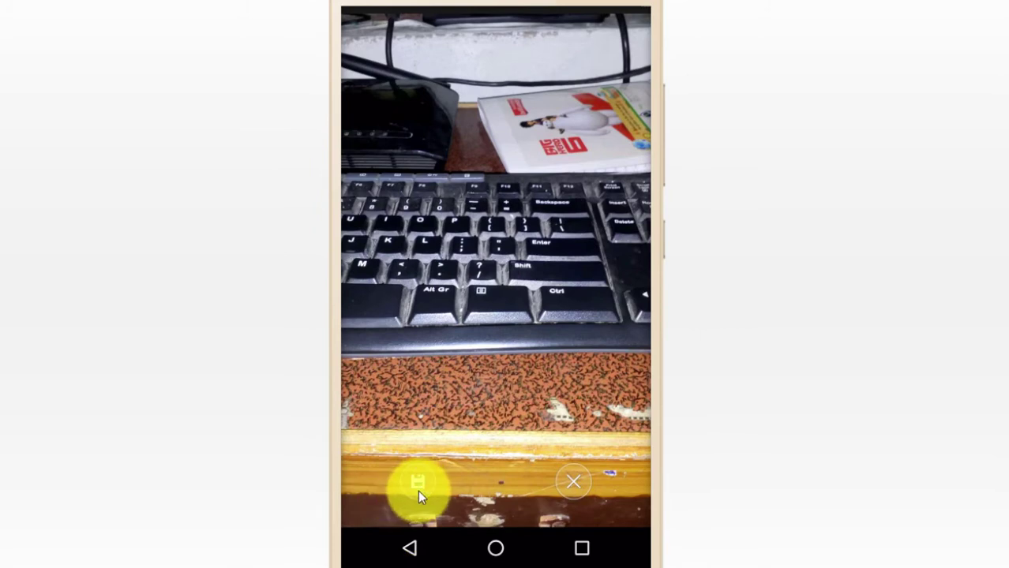
drag(565, 273, 538, 294)
click(619, 68)
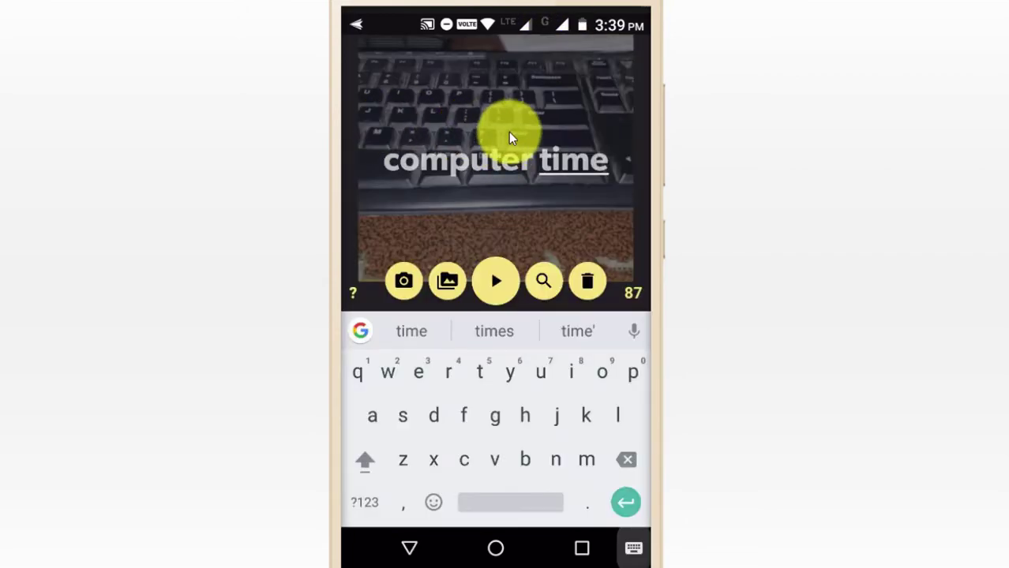
Swap the background for the coffee-cup photo from Recent, repositioned within the crop frame.
click(458, 276)
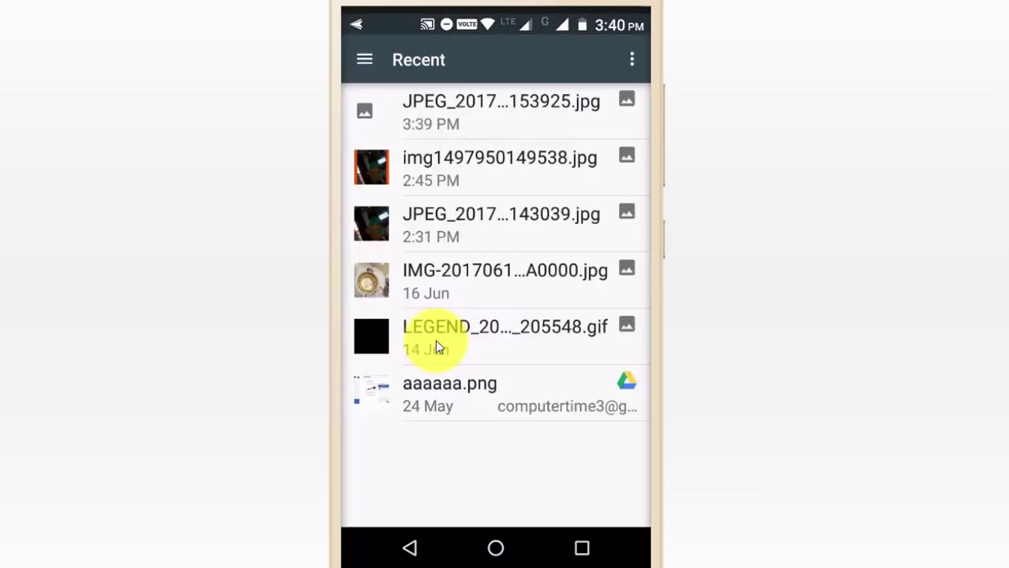
click(410, 288)
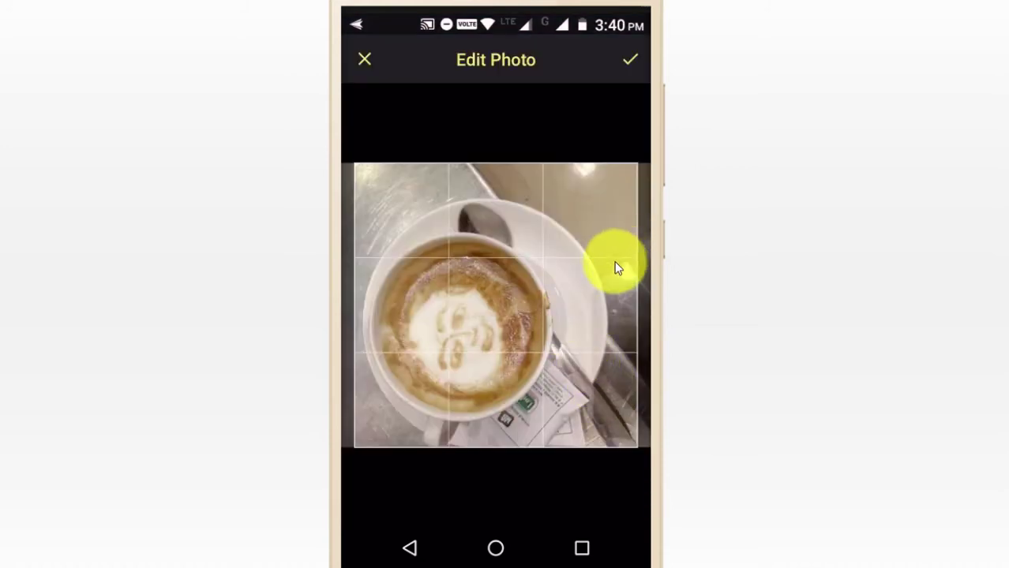
drag(530, 302, 570, 311)
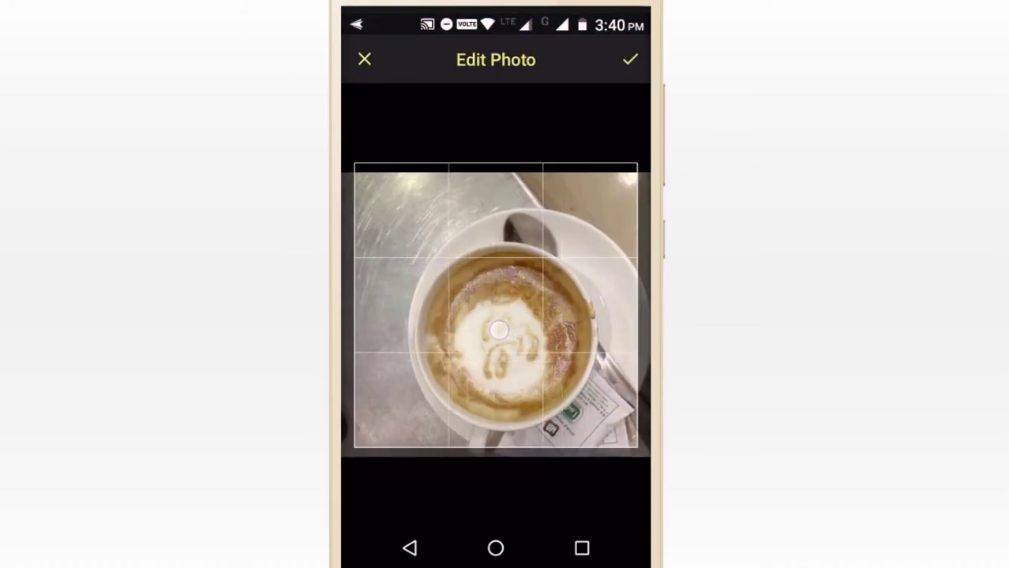
click(629, 62)
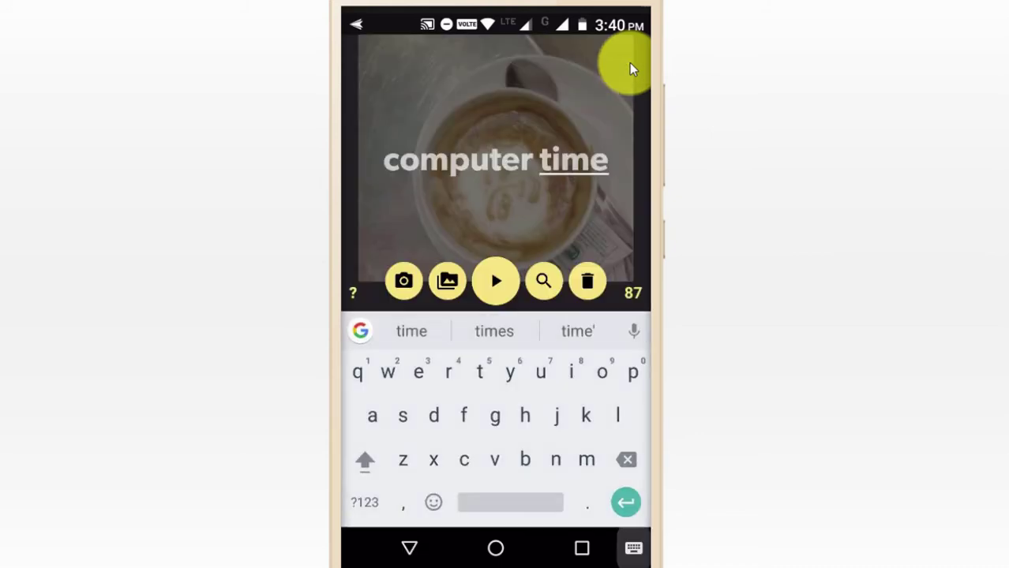
Preview the animation and try the LINES style with a cyan colour scheme.
click(494, 286)
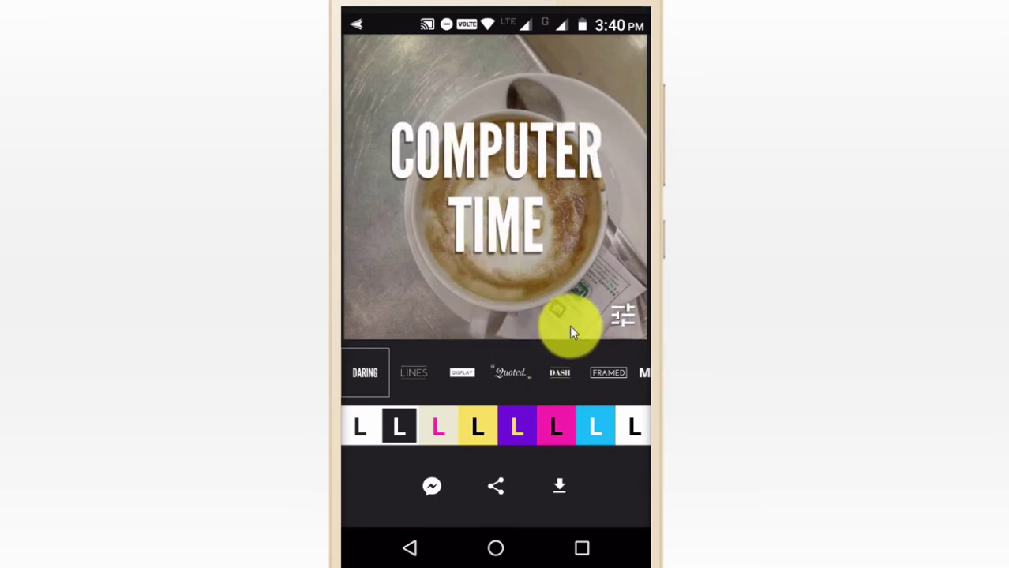
click(425, 386)
click(409, 381)
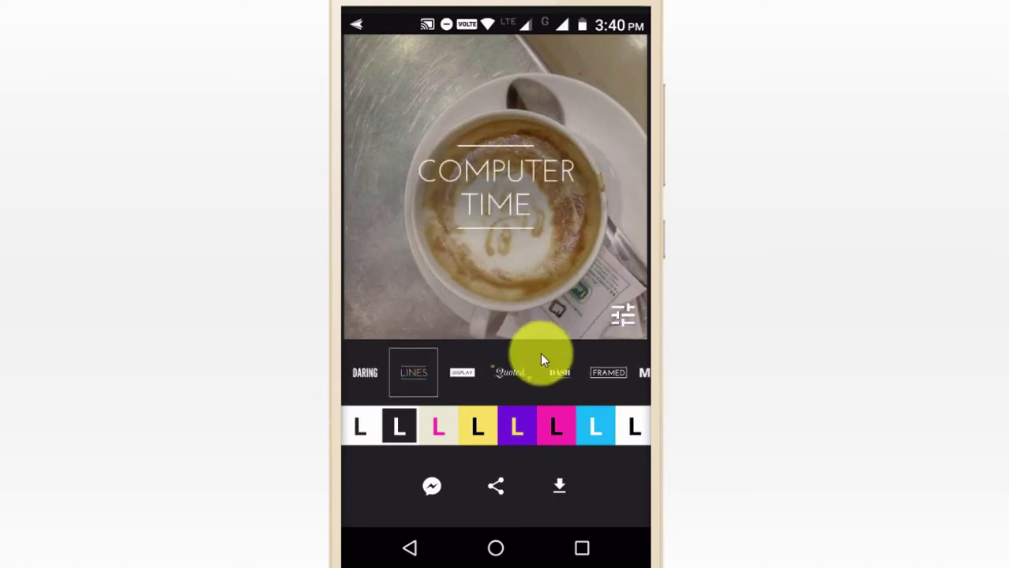
click(540, 424)
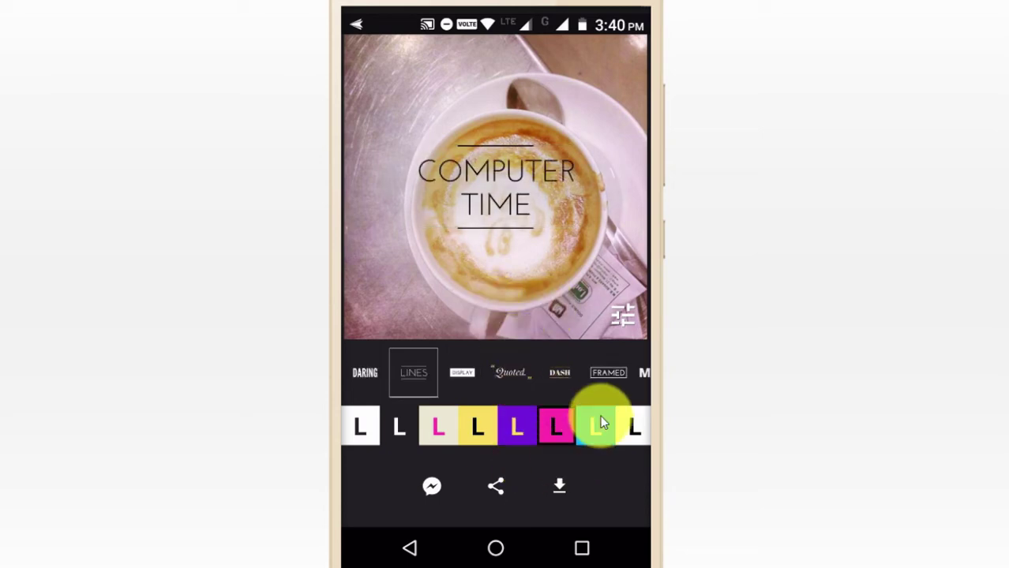
click(600, 422)
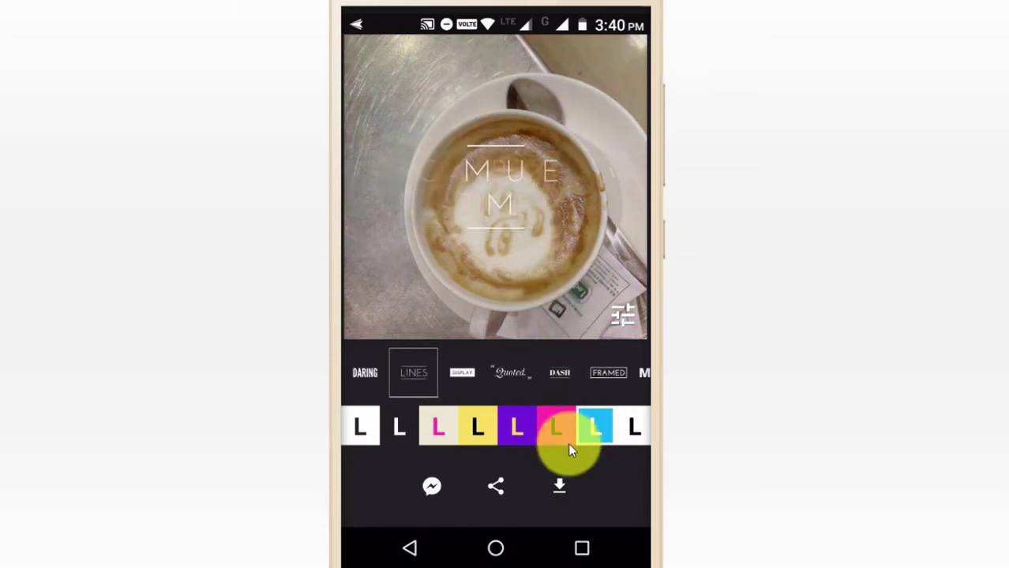
Apply the TAG style with the cream colour scheme and pink lettering.
click(565, 388)
click(564, 389)
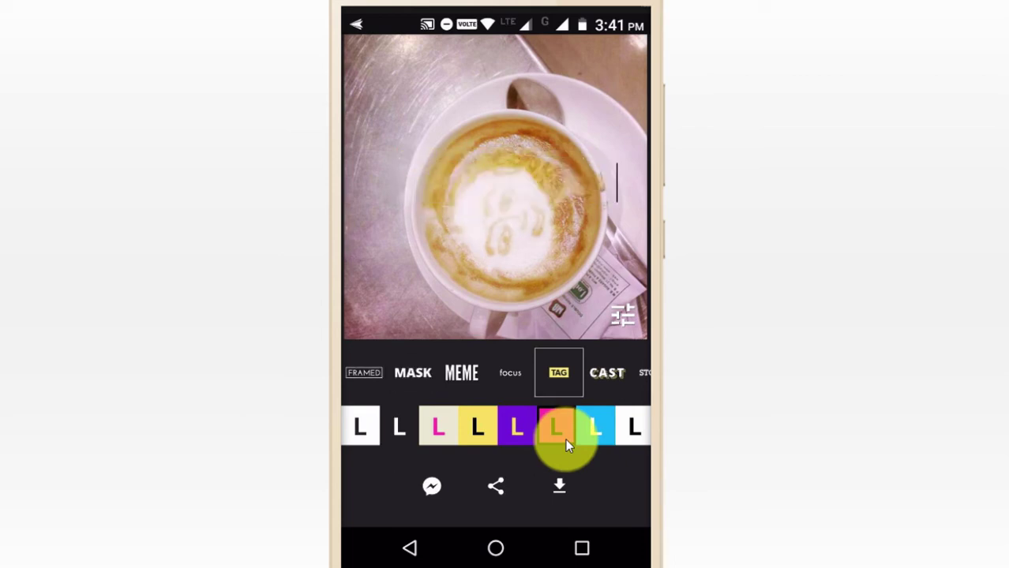
click(438, 425)
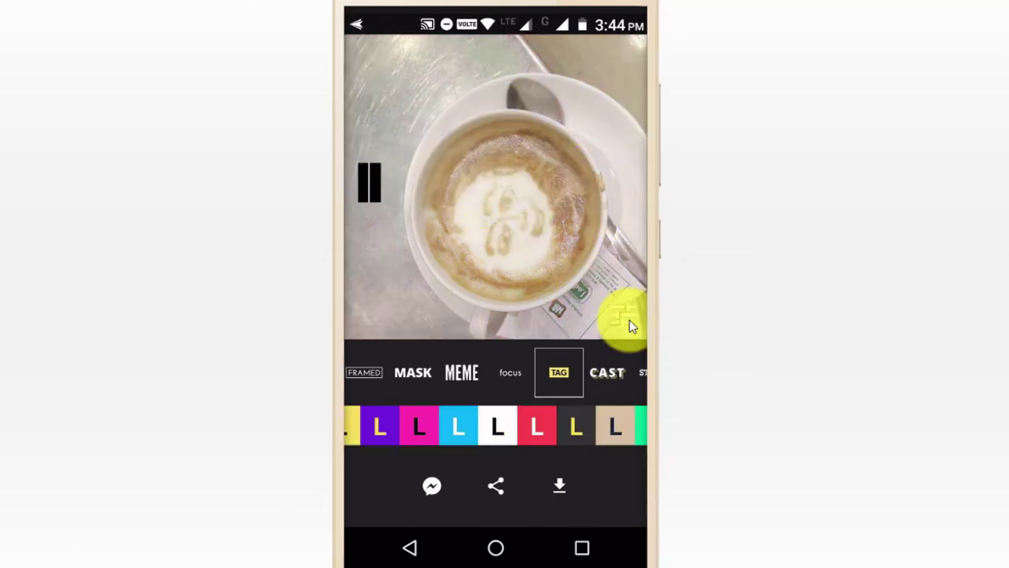
Set the output size to 1080p and the format to landscape.
click(626, 317)
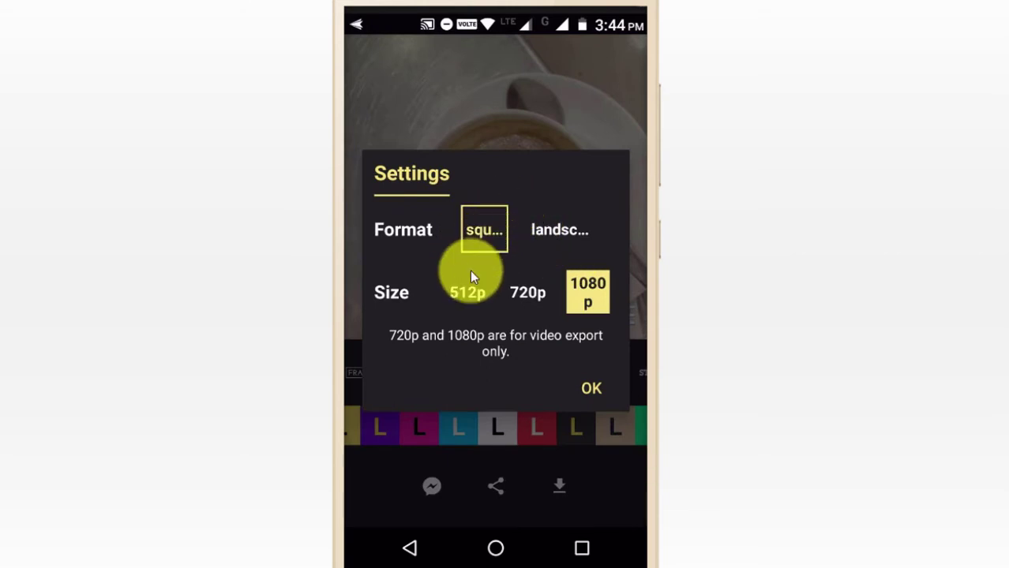
click(587, 294)
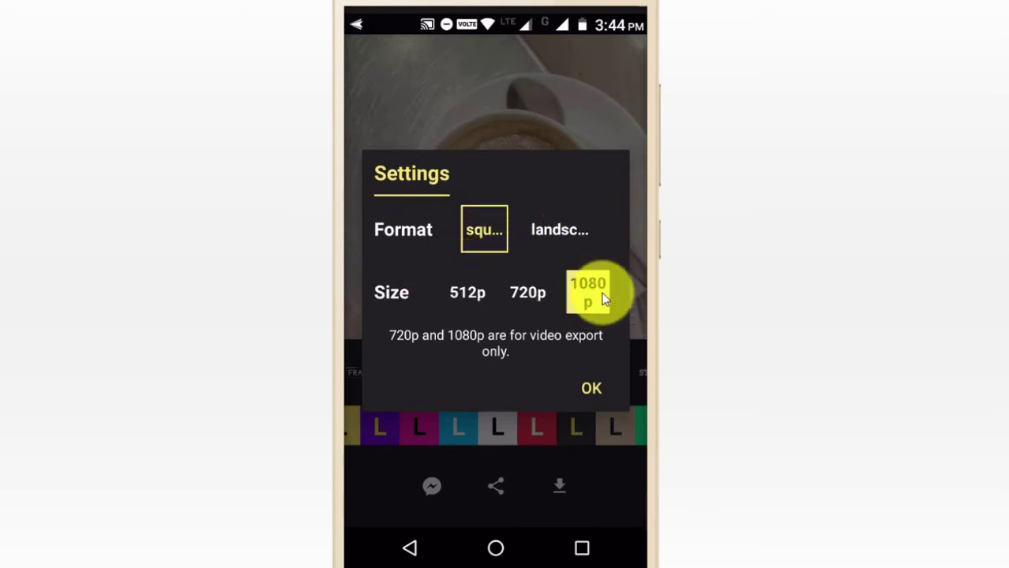
click(559, 229)
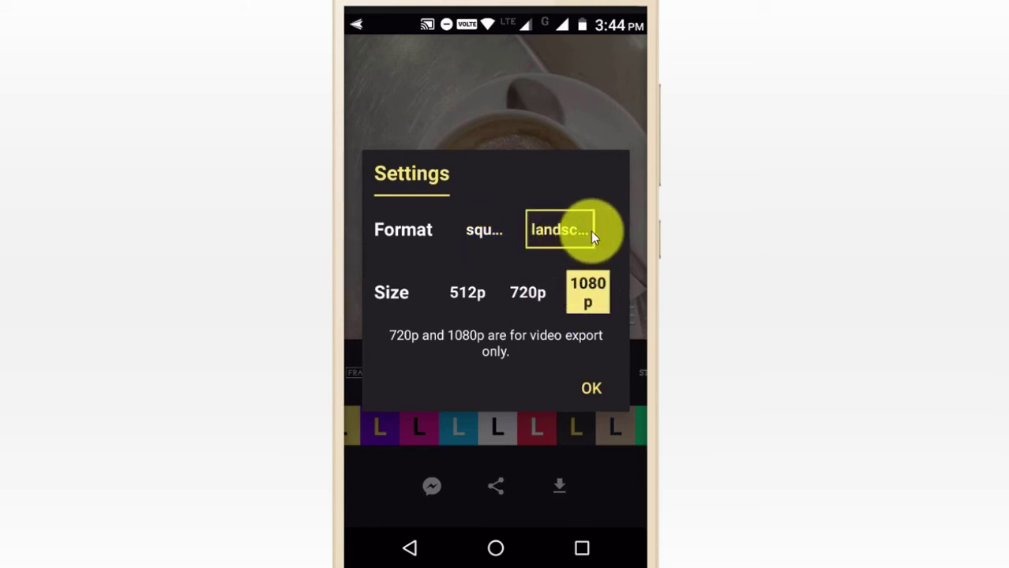
click(569, 296)
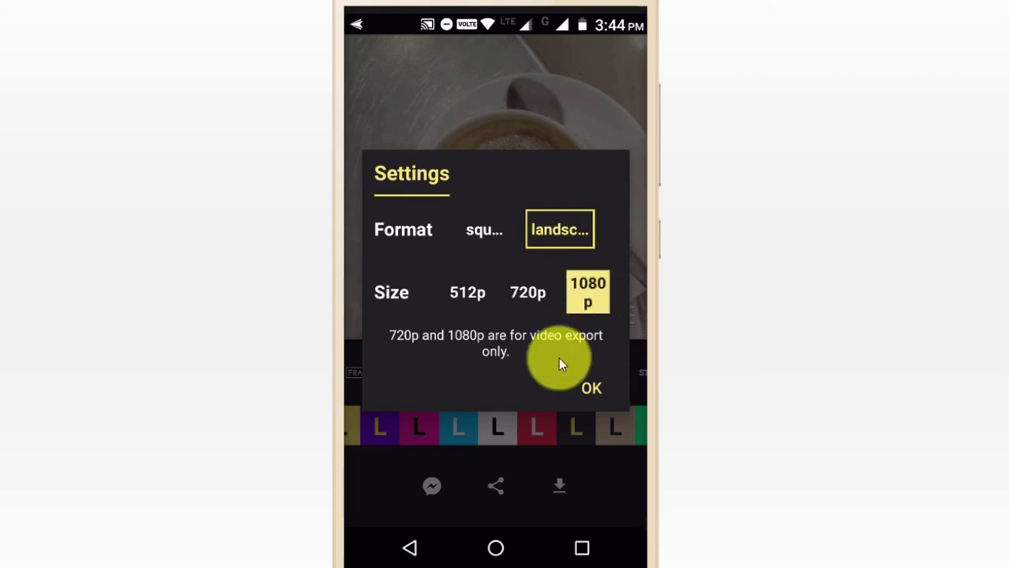
click(591, 391)
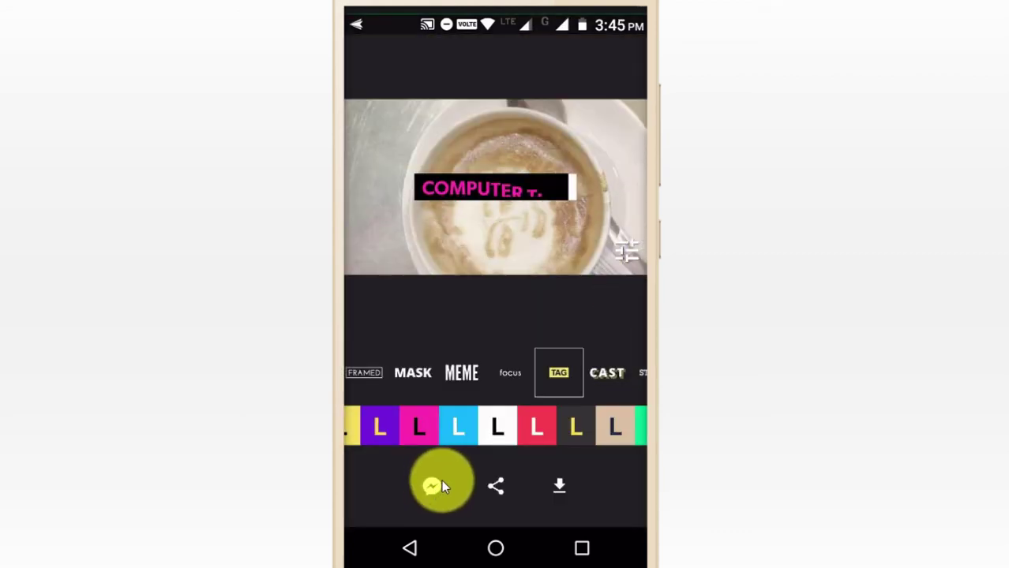
click(495, 487)
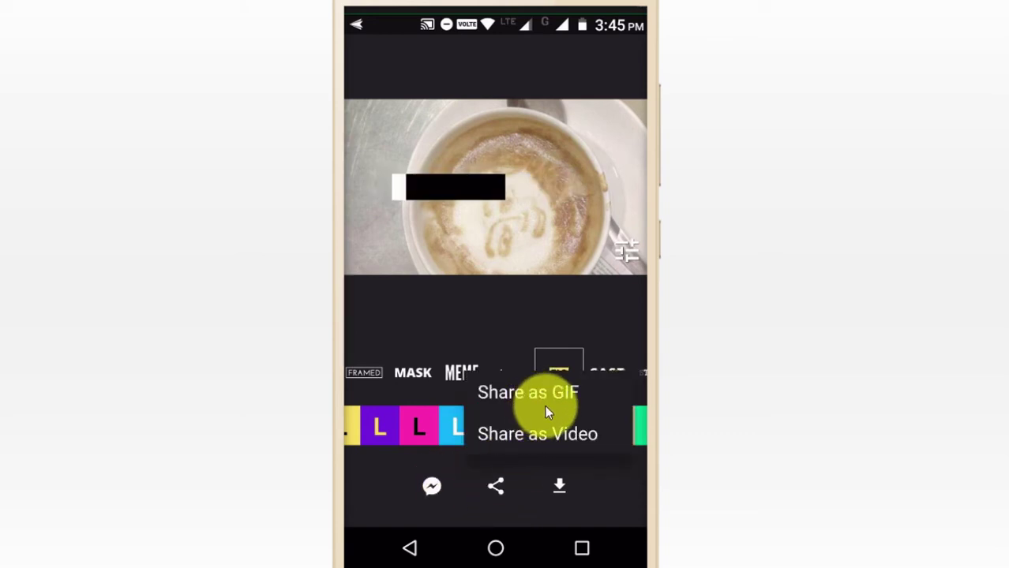
click(534, 447)
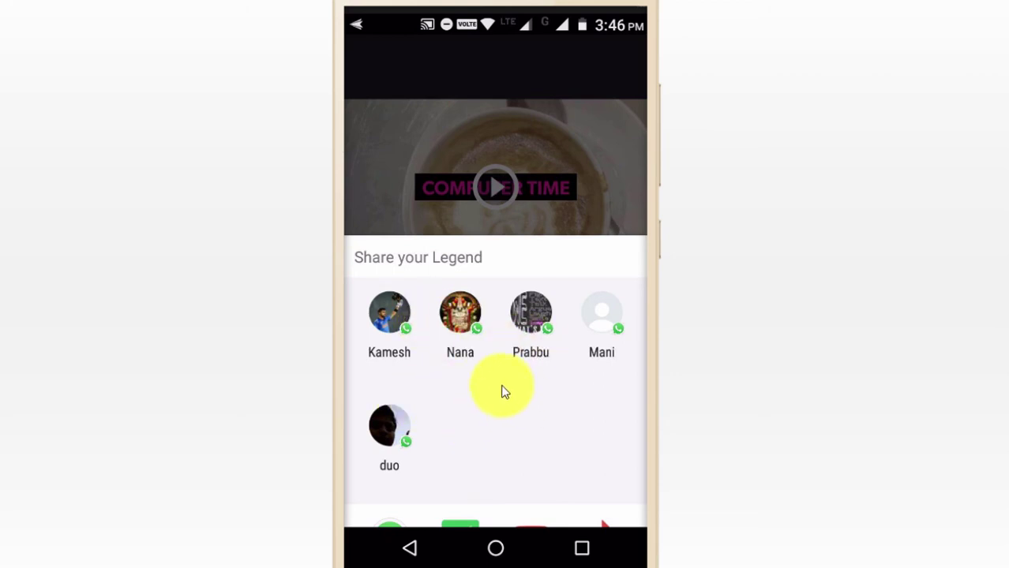
scroll(519, 396, down, 3)
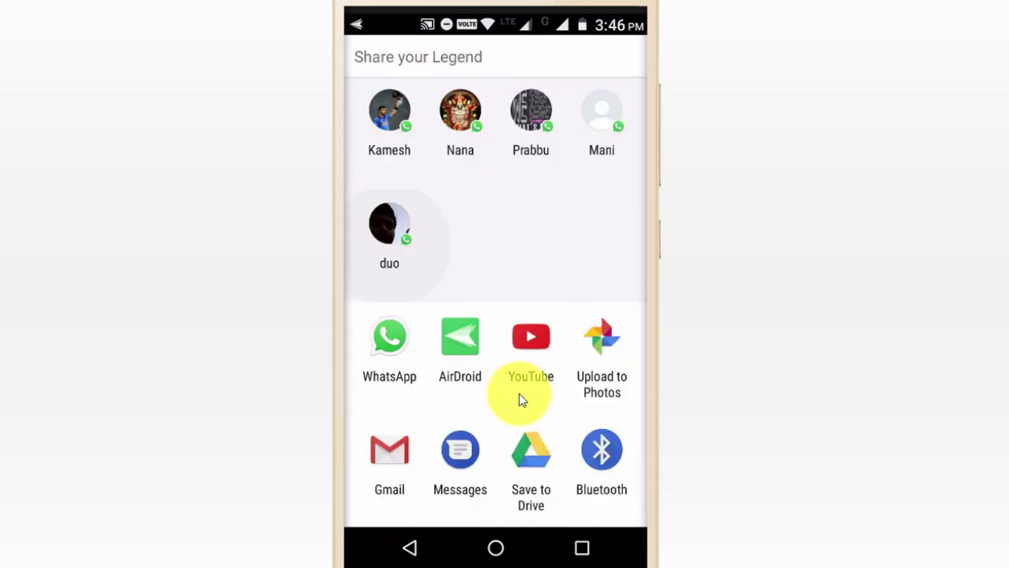
scroll(518, 394, down, 3)
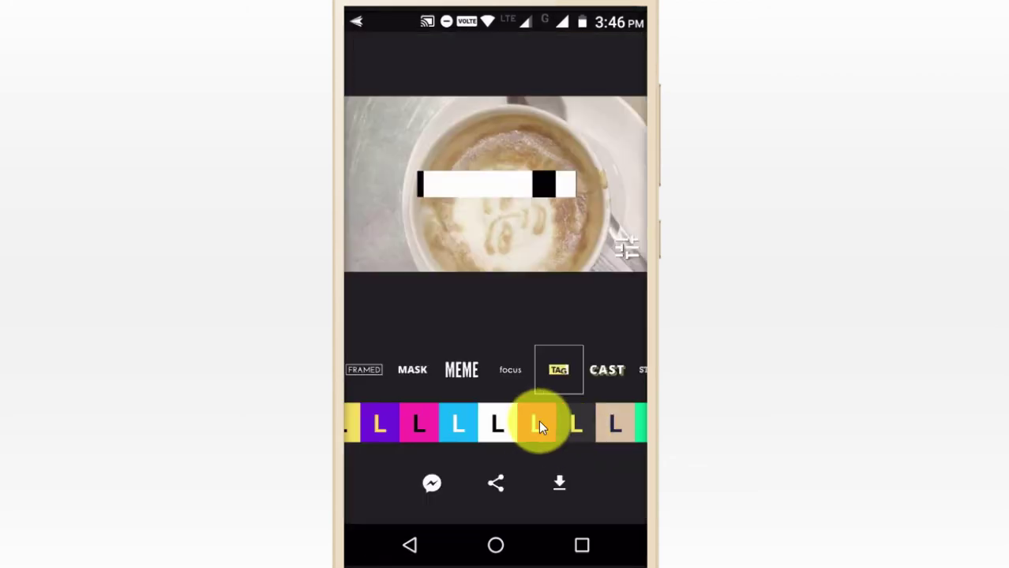
Save the animation as a video and open the saved mp4 full screen.
click(574, 483)
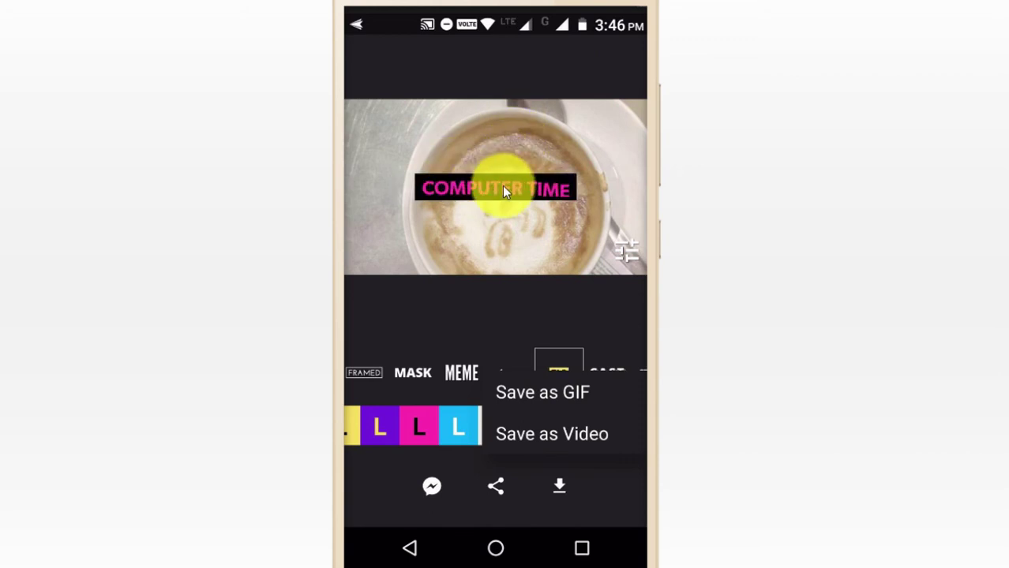
click(556, 435)
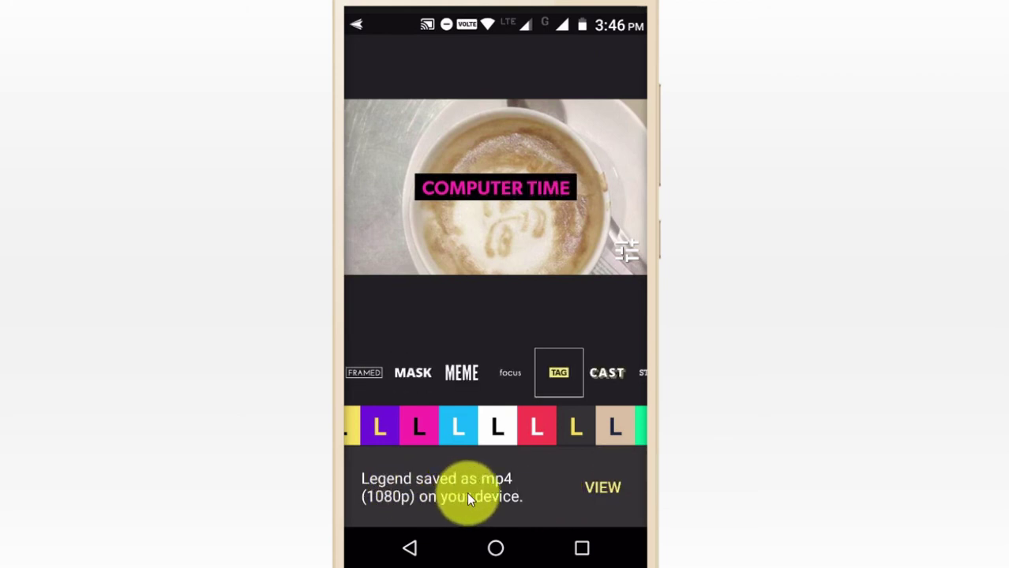
click(601, 493)
click(508, 258)
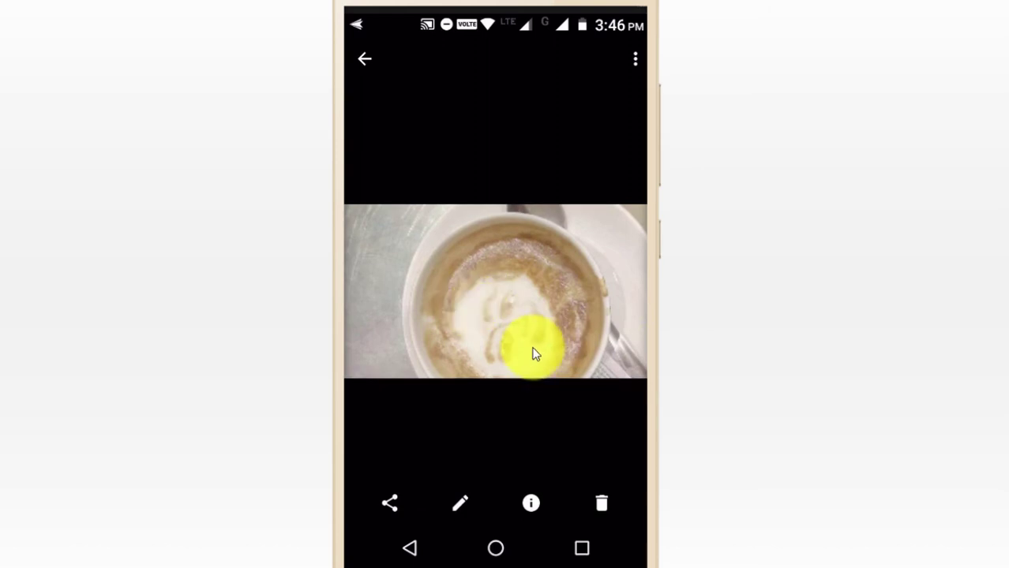
Play the saved video, showing and then hiding its player controls.
click(534, 349)
click(551, 405)
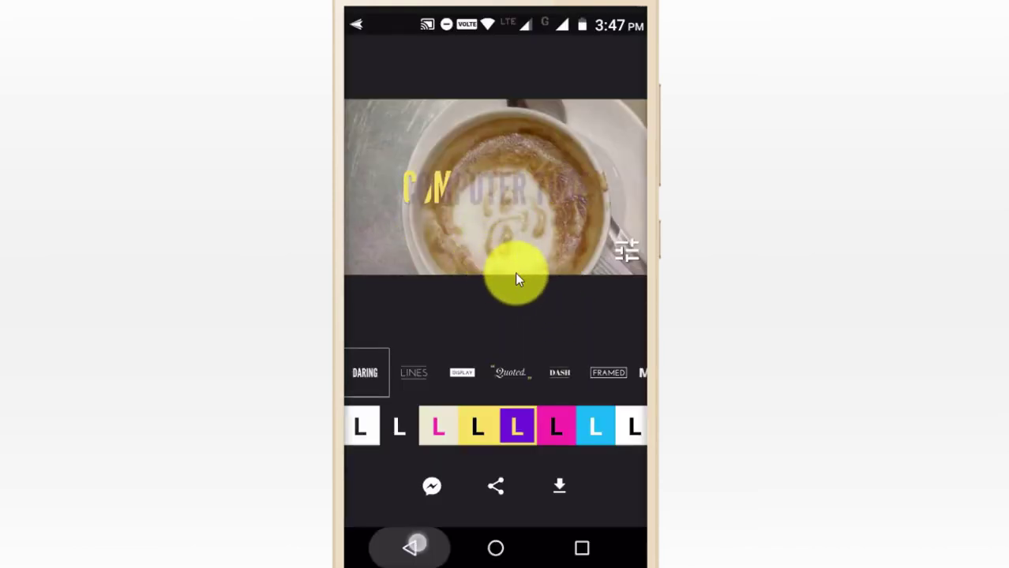
Reopen the caption editor and delete the 'computer time' text with the trash button.
click(514, 271)
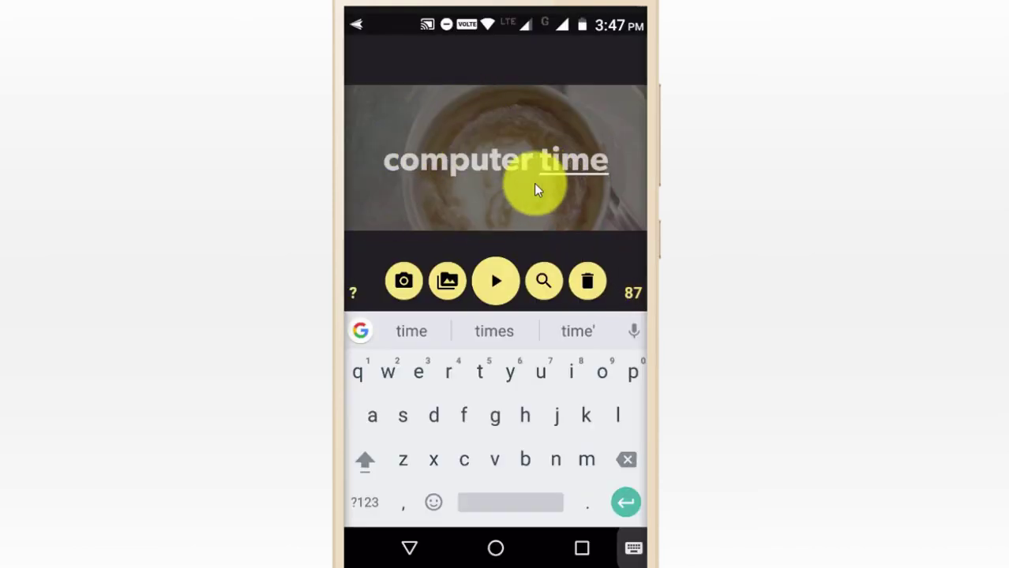
click(588, 282)
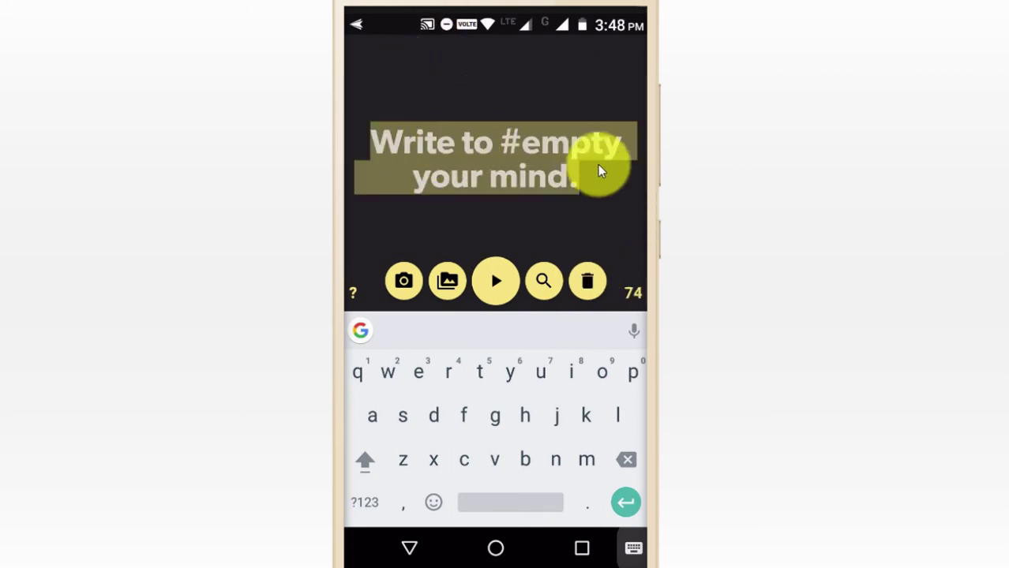